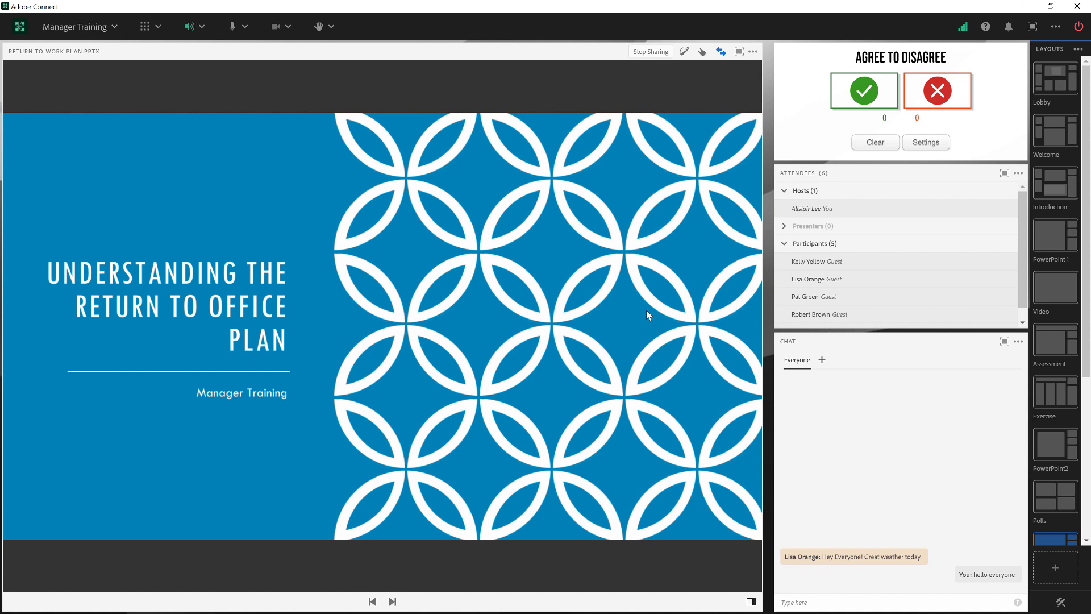
Step: Open the Manager Training meeting menu in the room's top bar
left_click(113, 28)
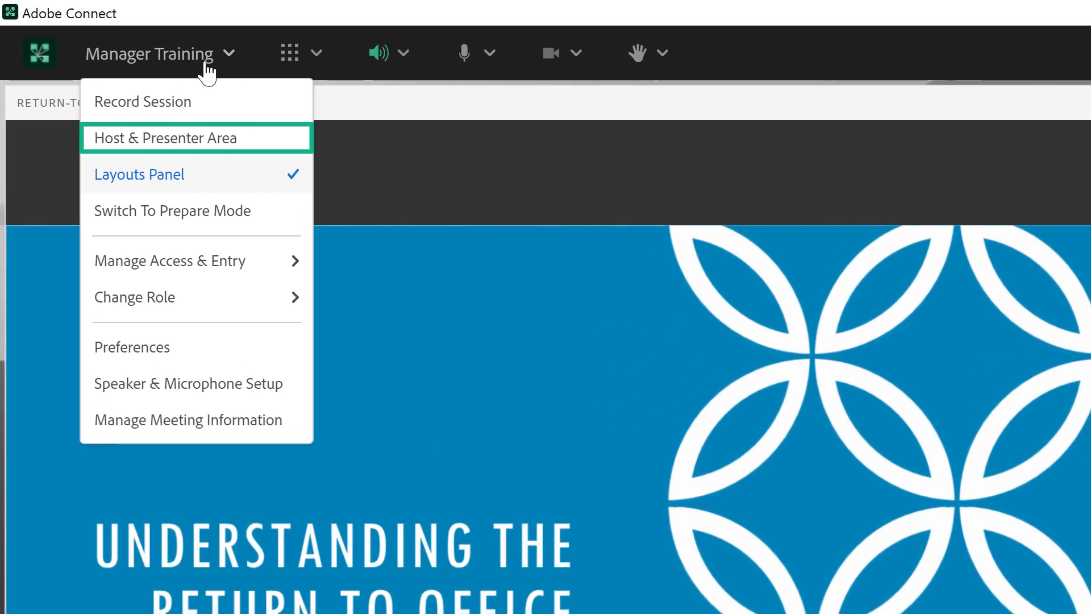
Step: Show the Host & Presenter Area, preview it as a participant, then rejoin Hosts and open its visibility choices
left_click(178, 144)
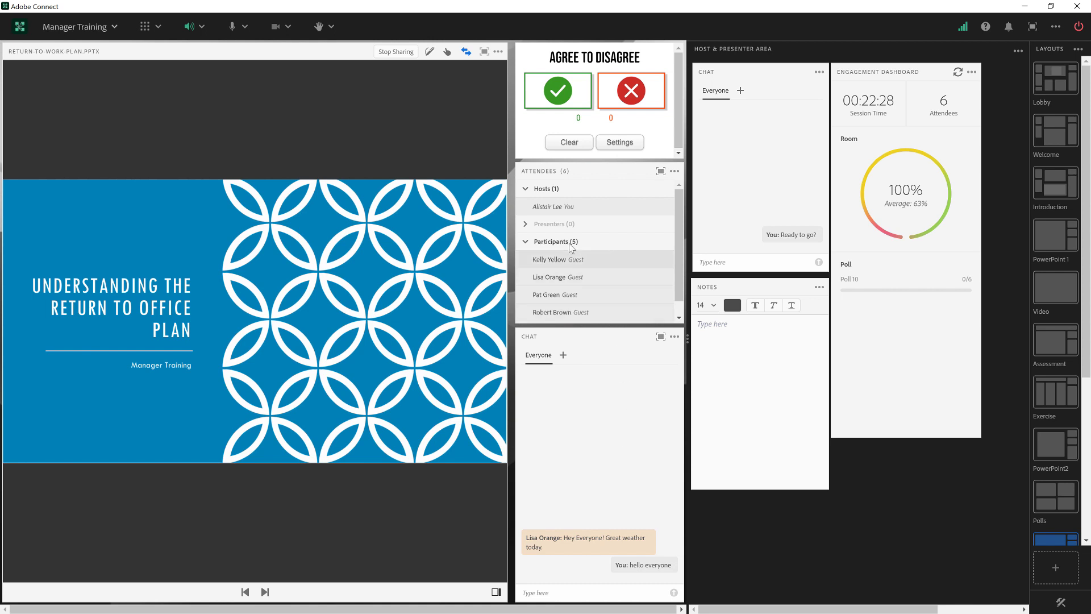
right_click(581, 214)
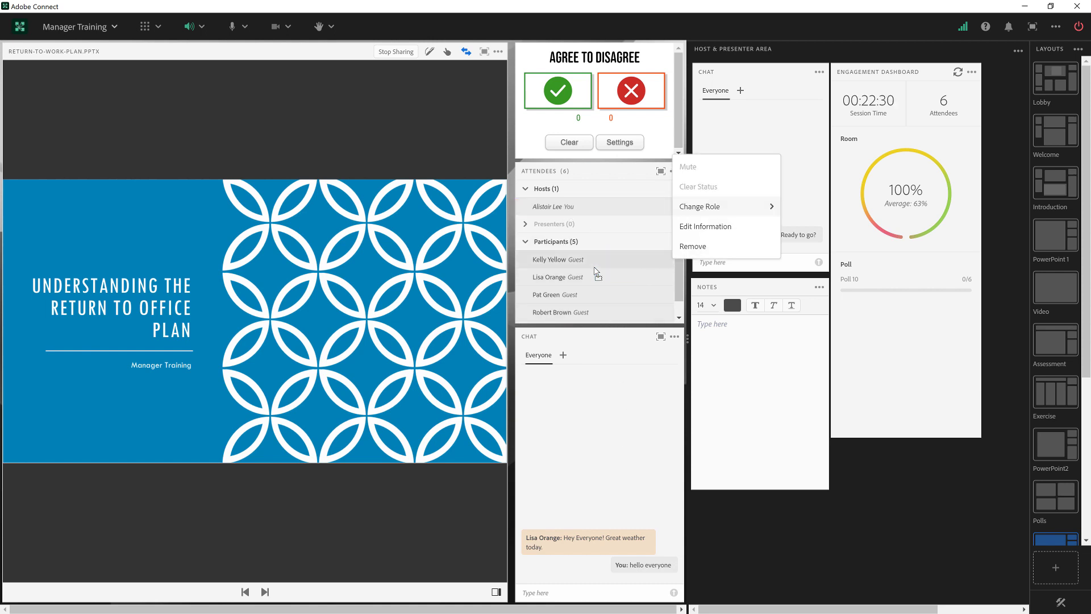
left_click(595, 268)
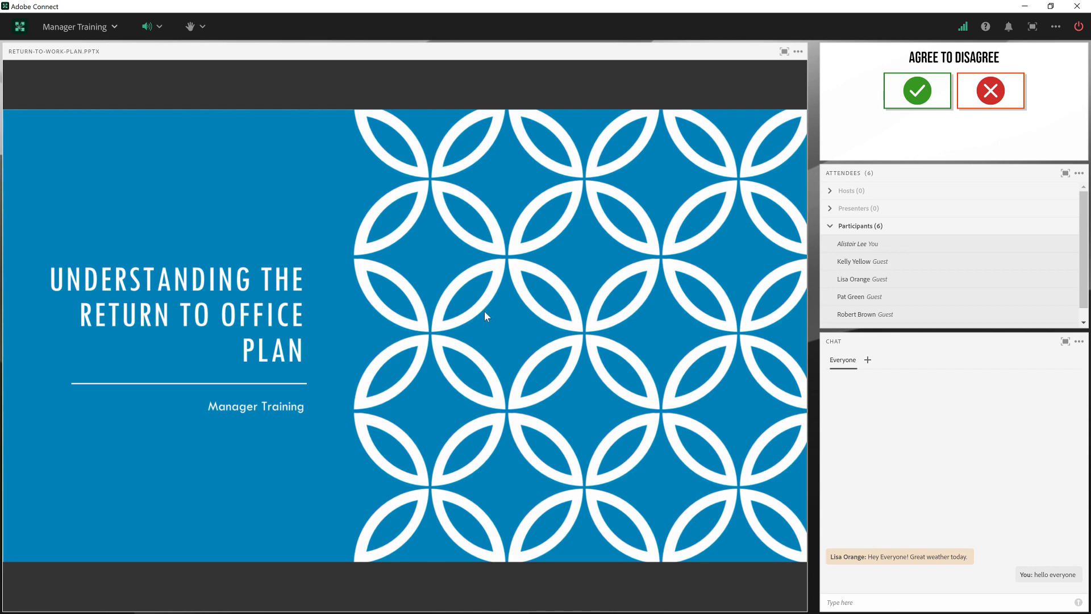
left_click_drag(885, 246, 868, 193)
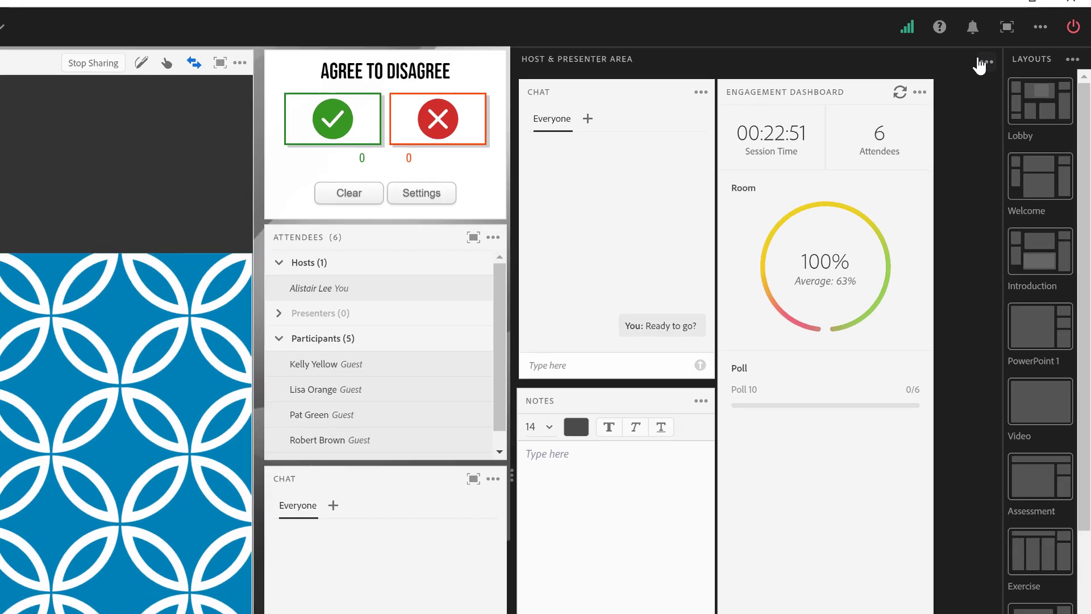
left_click(1016, 51)
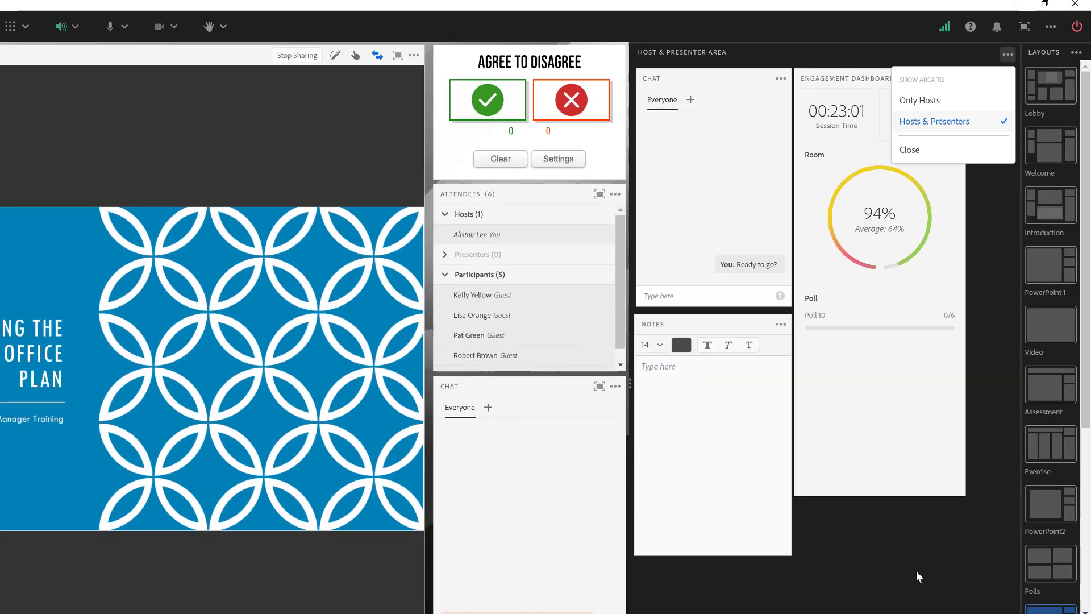
Step: Dismiss the visibility choices and hide the Engagement Dashboard pod in the host area
left_click(916, 570)
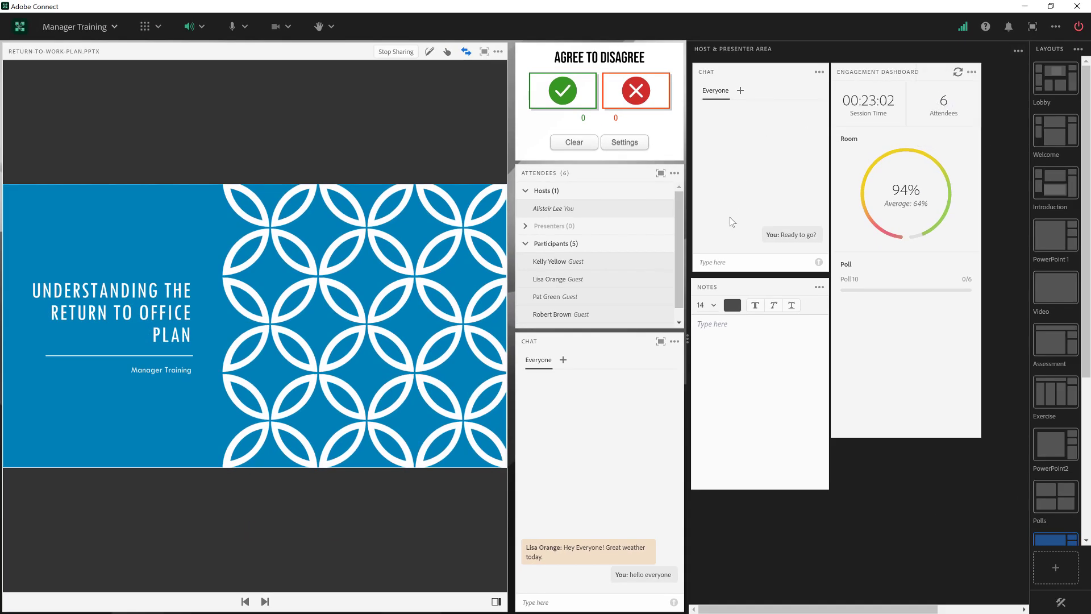
mouse_move(851, 292)
left_click(971, 71)
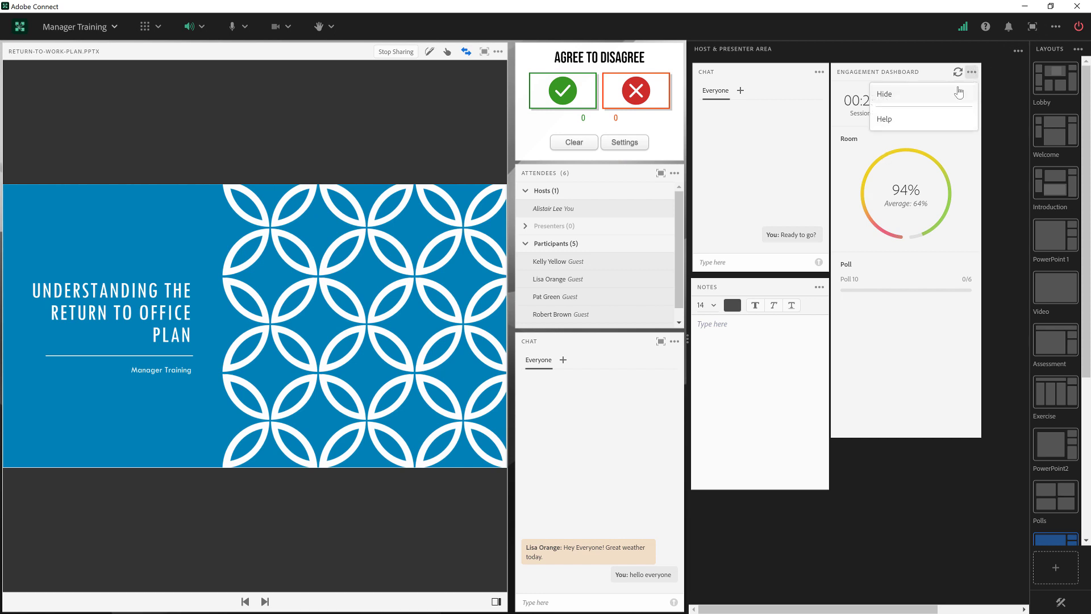
left_click(935, 97)
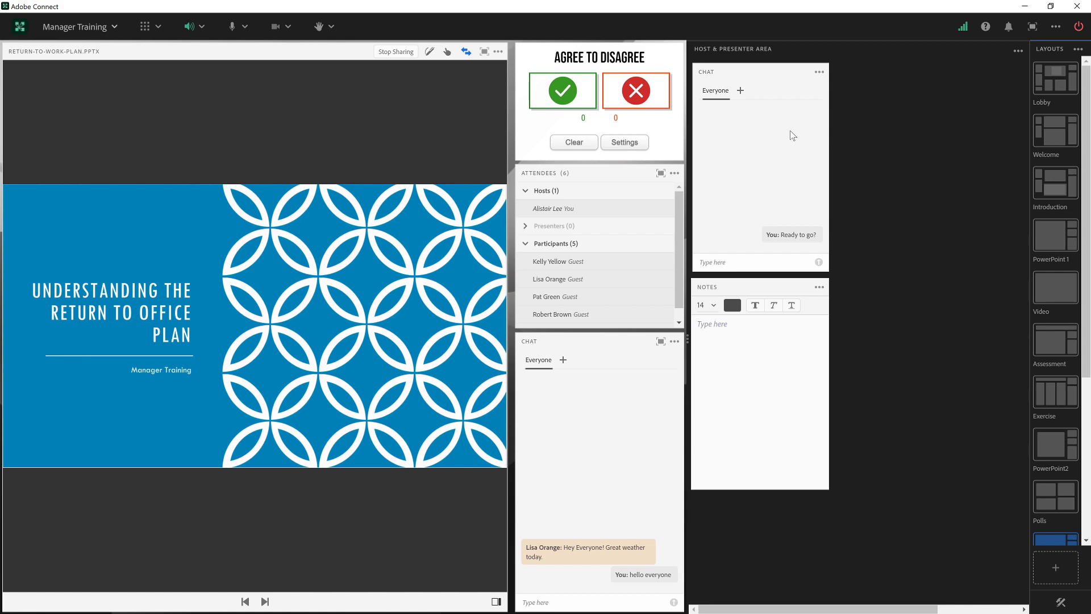
Step: Retitle the host area's CHAT pod to PRESENTER CHAT and check its recipient list
double_click(700, 73)
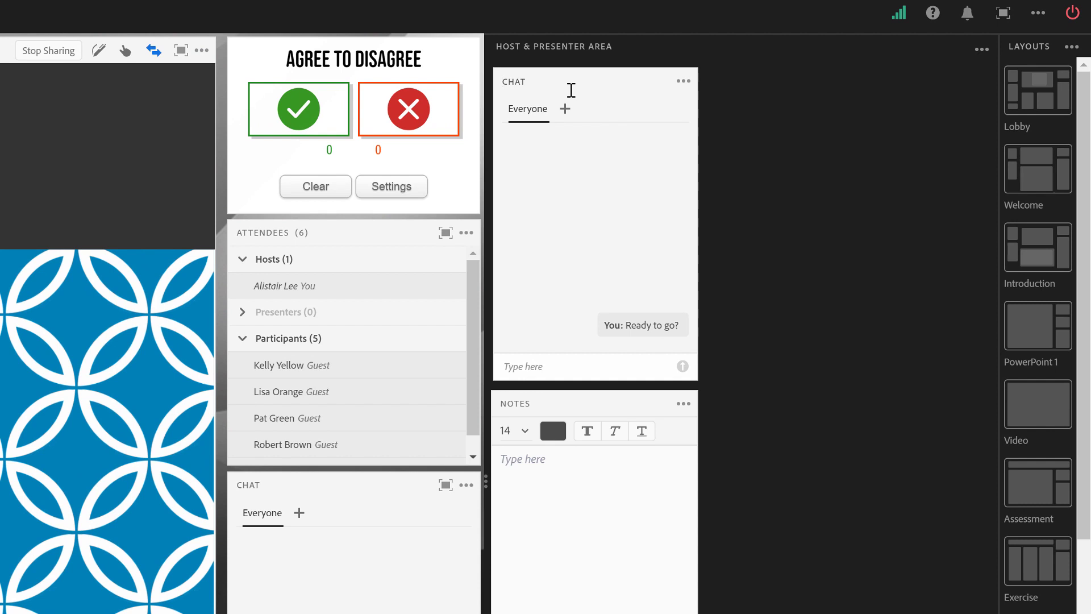
type("PRESENTER")
key("Return")
left_click(570, 113)
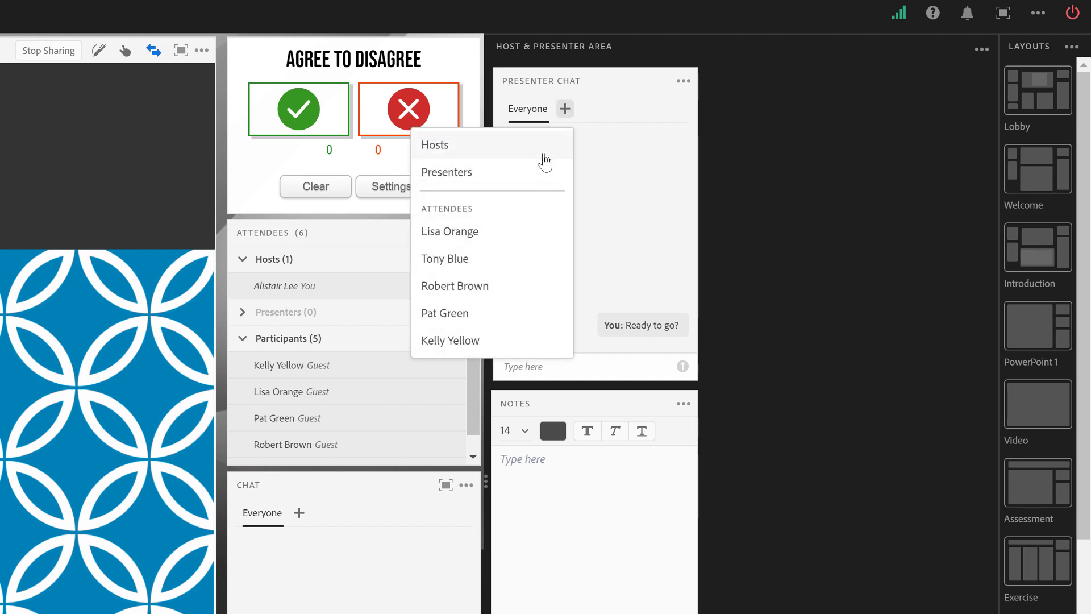
left_click(604, 182)
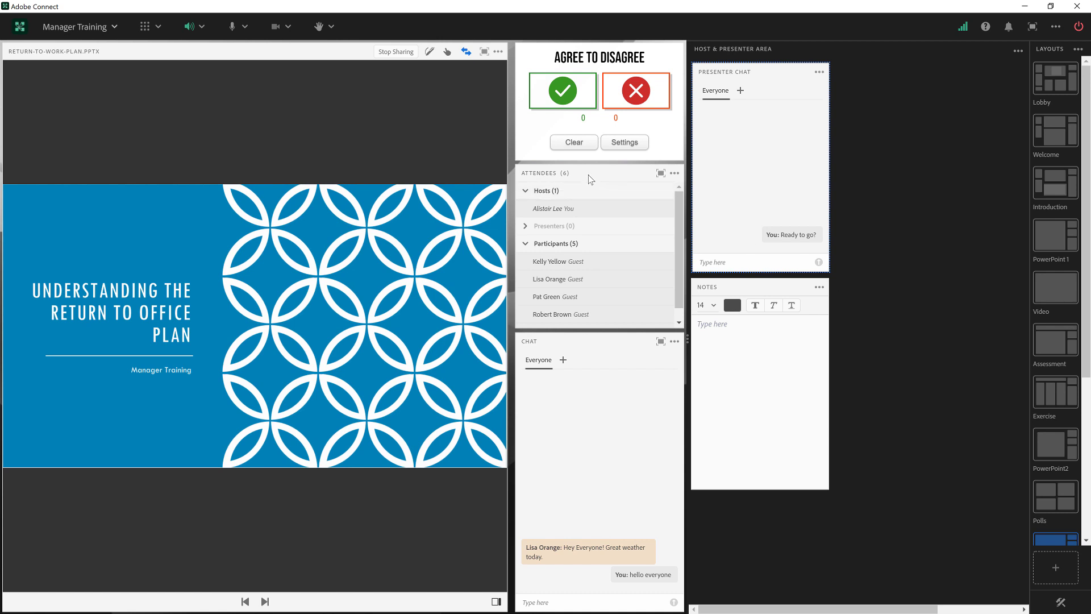
Step: Drag the Attendees pod from the middle column into the Host & Presenter Area
left_click_drag(591, 180, 925, 131)
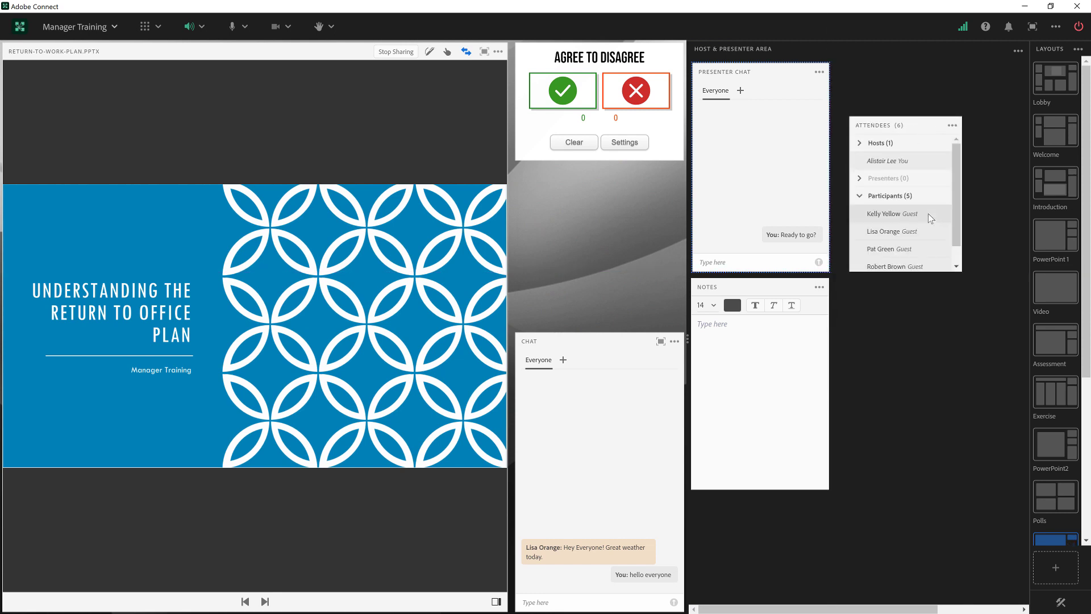
left_click(928, 215)
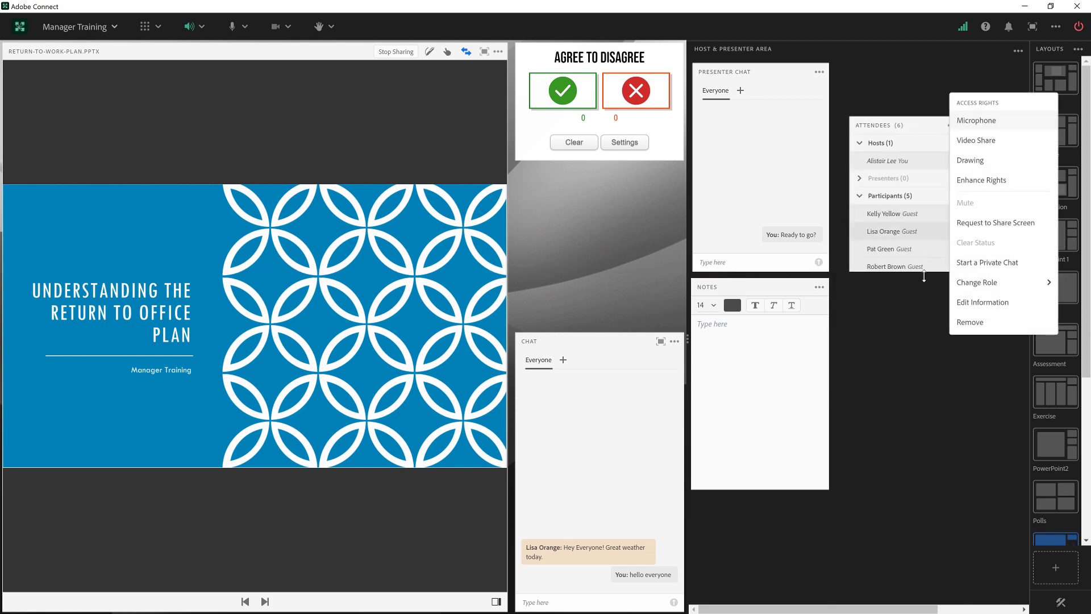
left_click(905, 364)
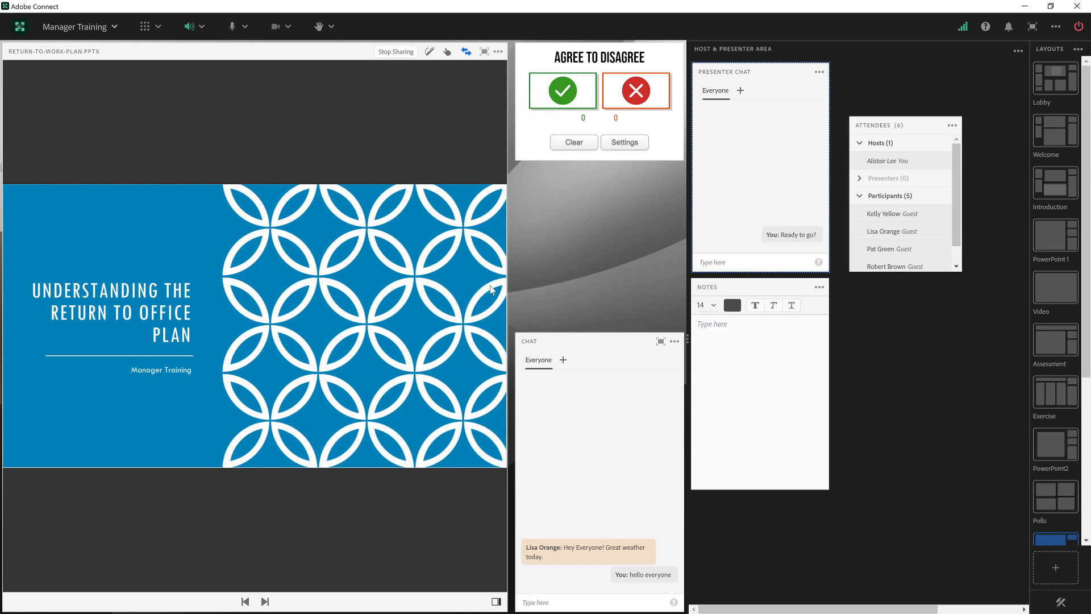
Step: Add a new poll, move it onto the stage and hide it, then dock Attendees above Chat
left_click(152, 26)
mouse_move(183, 180)
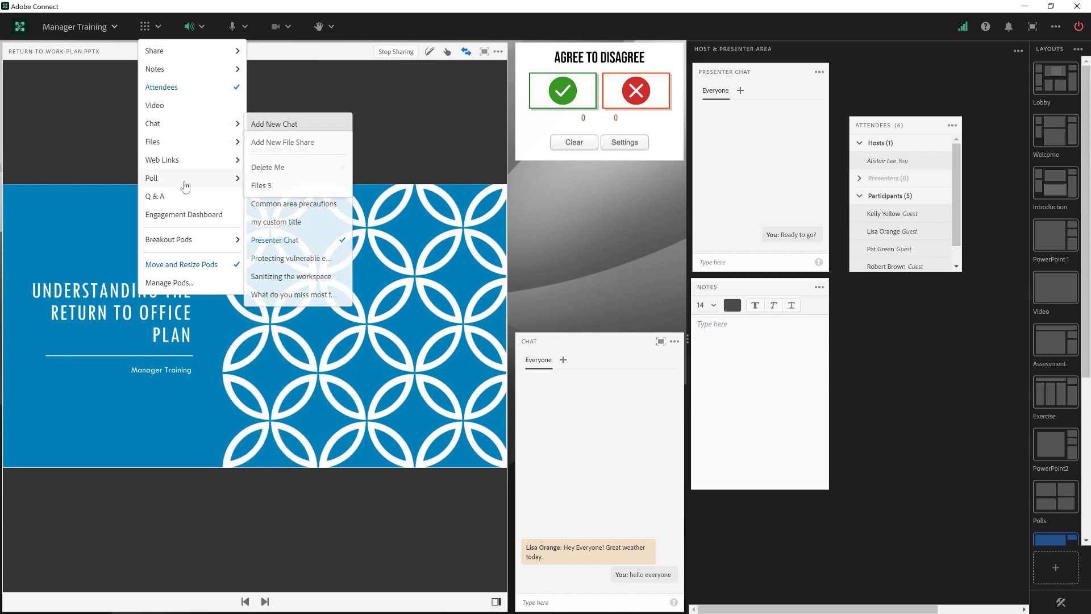
left_click(253, 178)
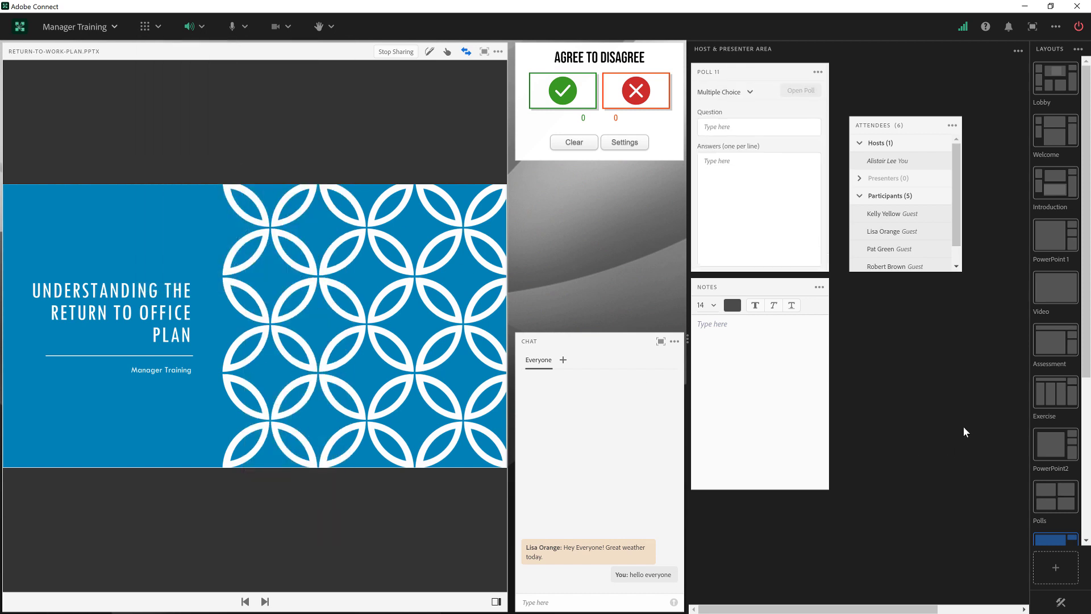
left_click_drag(776, 110, 919, 322)
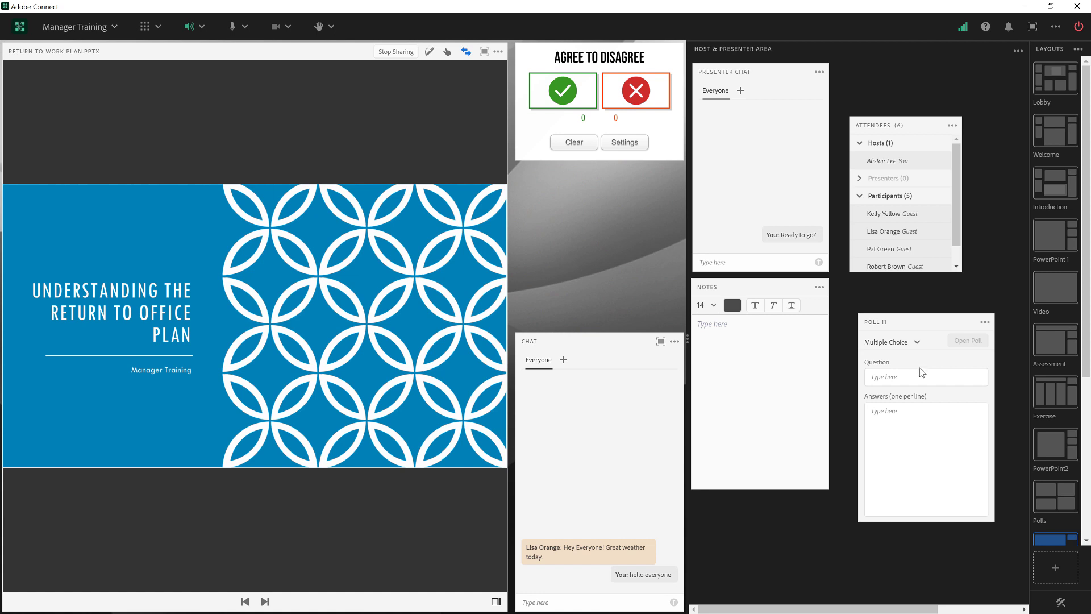
left_click_drag(940, 314, 148, 162)
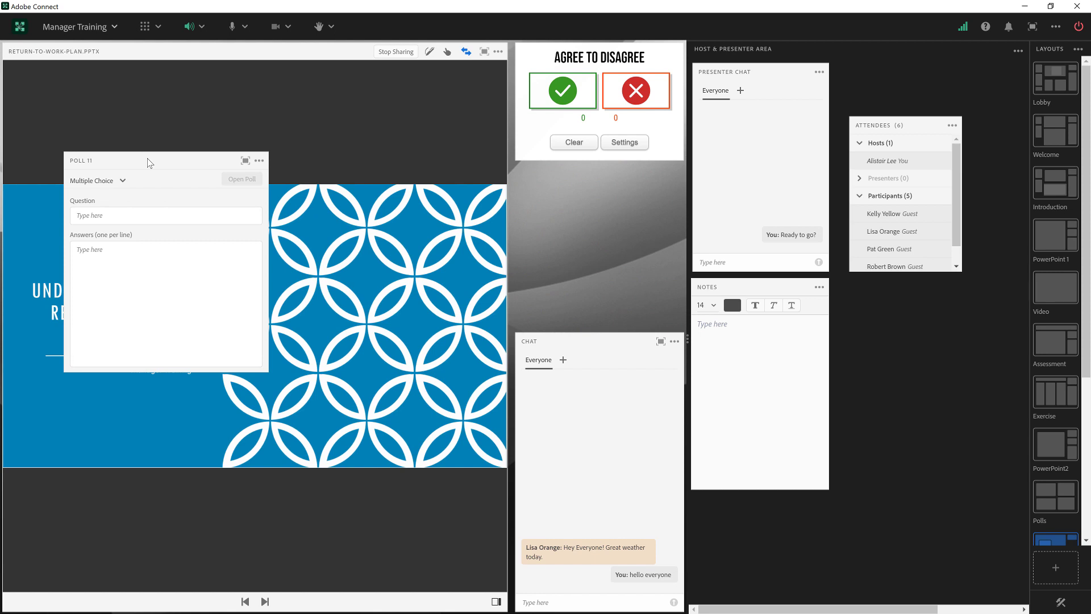
left_click(259, 160)
left_click(246, 183)
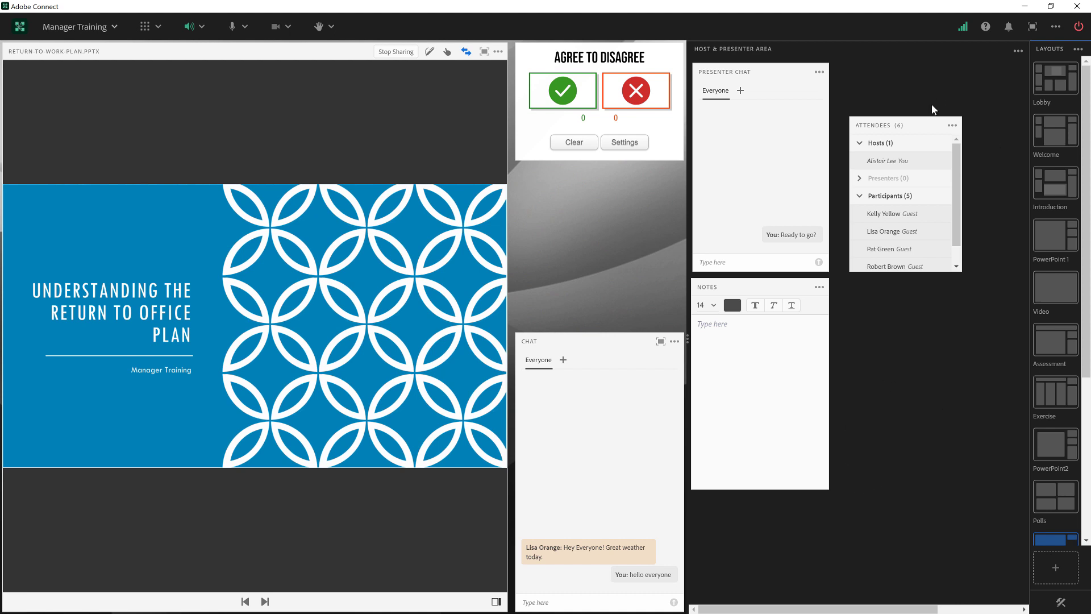
left_click_drag(921, 123, 588, 188)
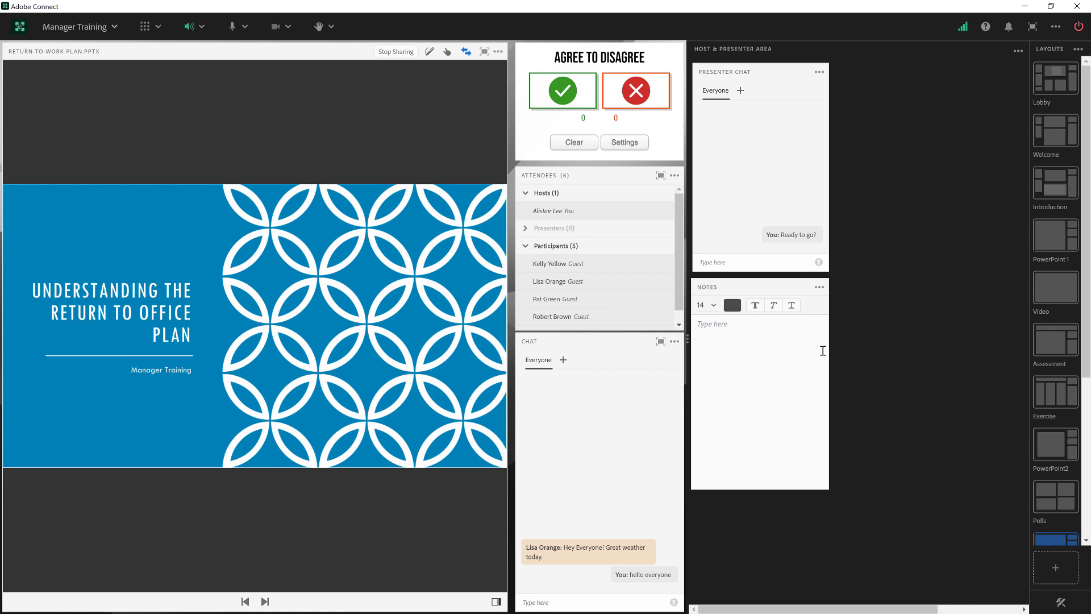
Step: Add a new Share pod, shrink it, and place it beside the PRESENTER CHAT pod
left_click(145, 26)
mouse_move(162, 50)
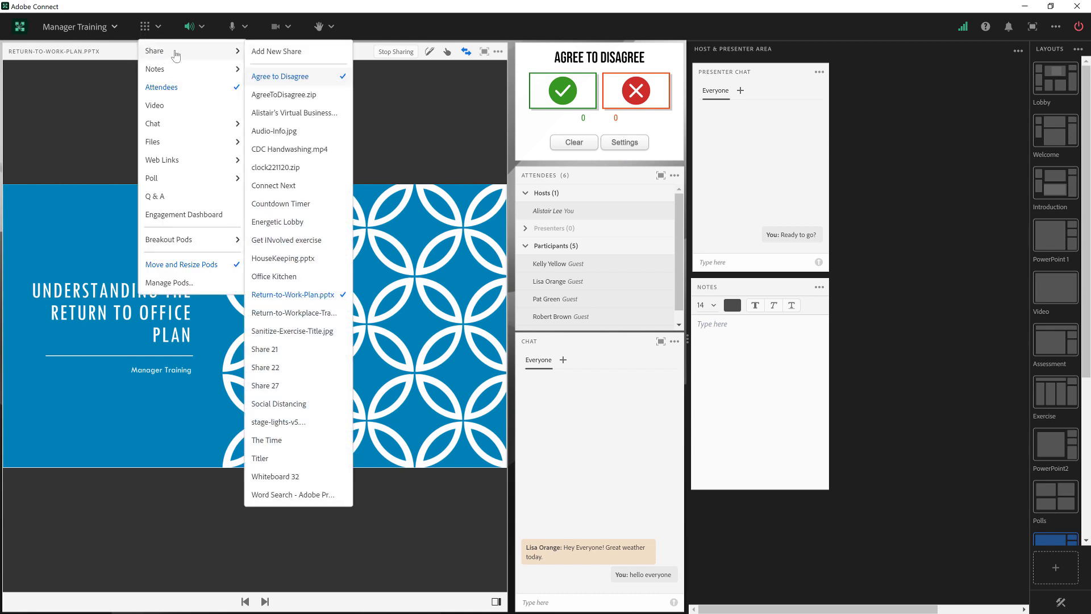
left_click(306, 54)
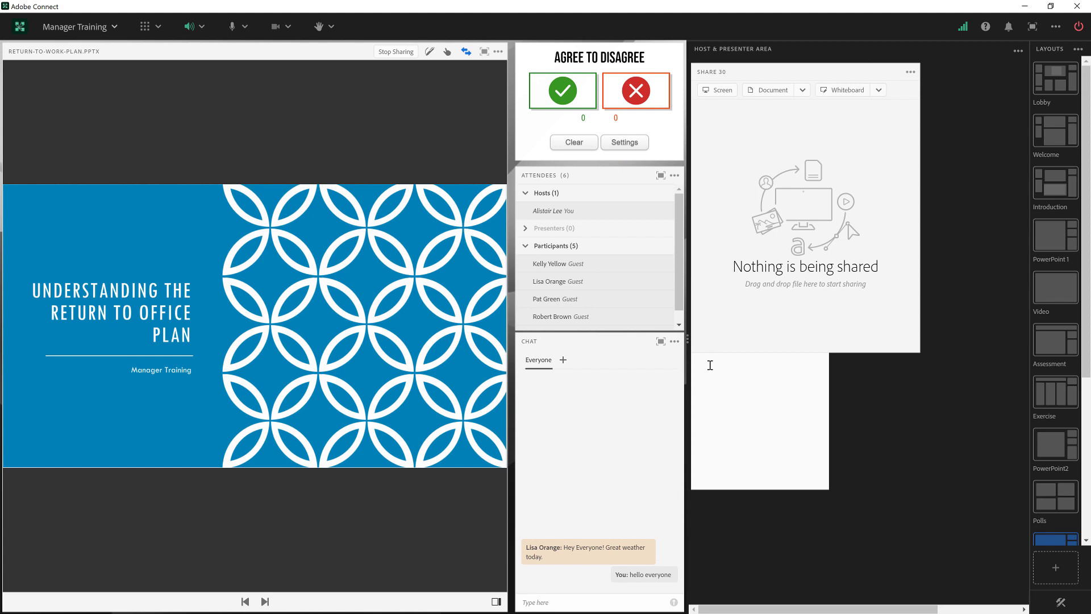
left_click_drag(696, 353, 768, 338)
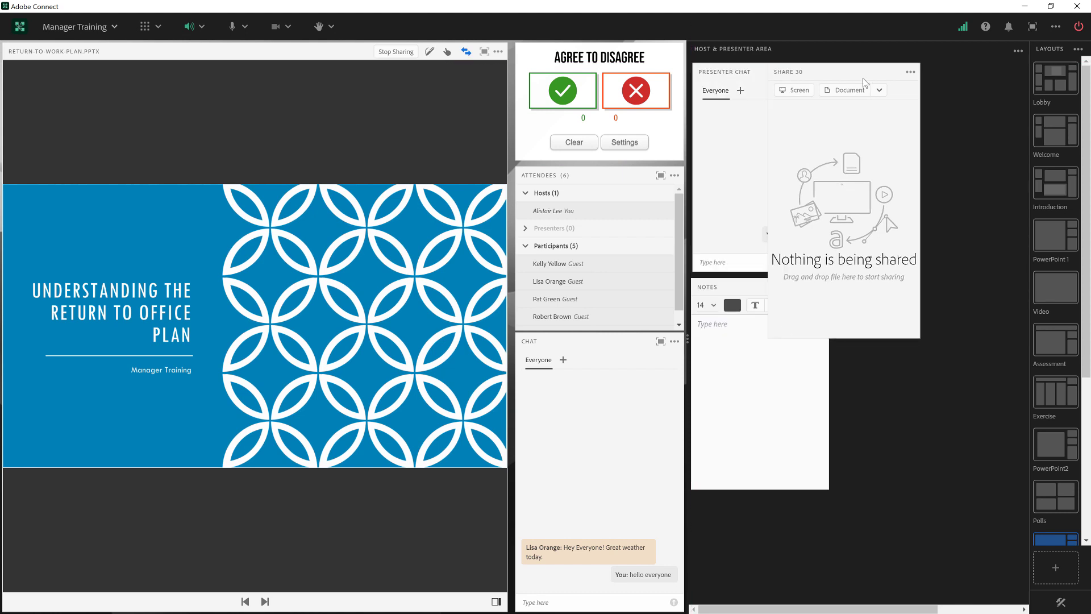
left_click_drag(852, 80, 917, 77)
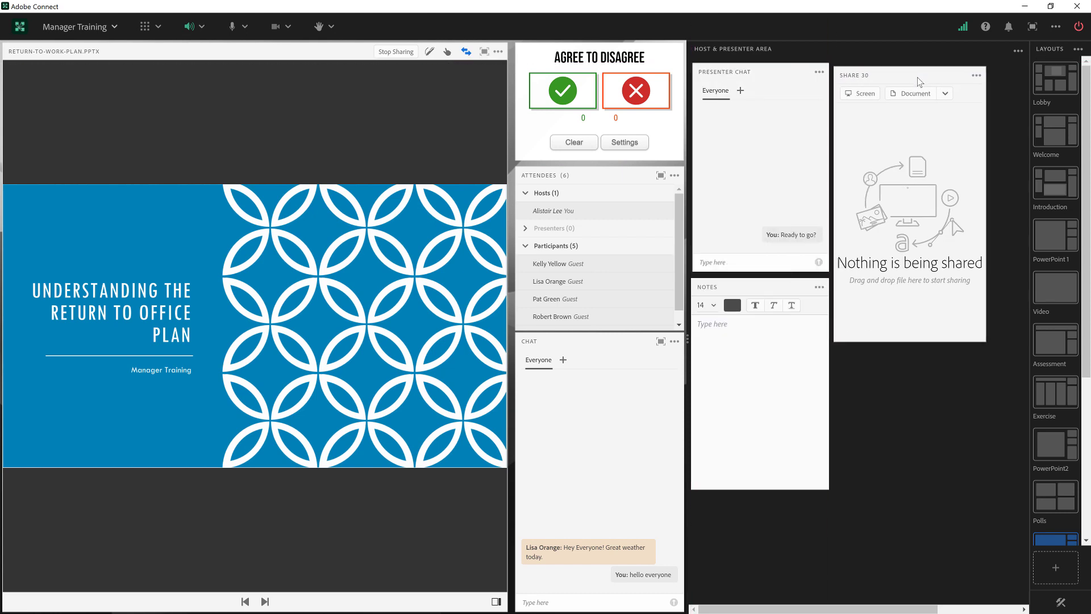
Step: Upload stage-lights-v5.zip from the computer into the Share pod, showing All Files
left_click(917, 94)
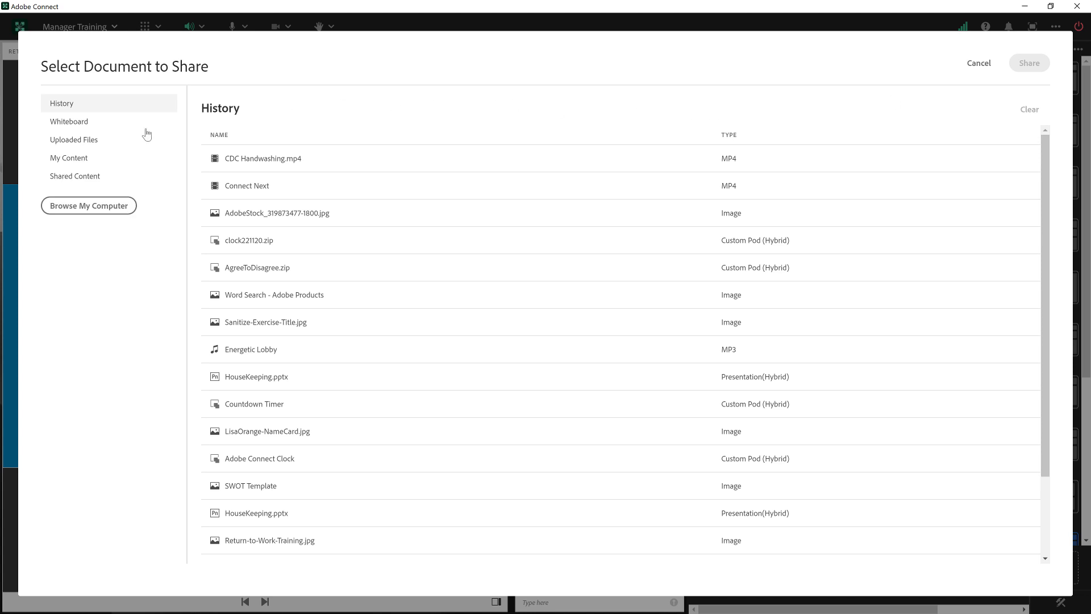
left_click(74, 208)
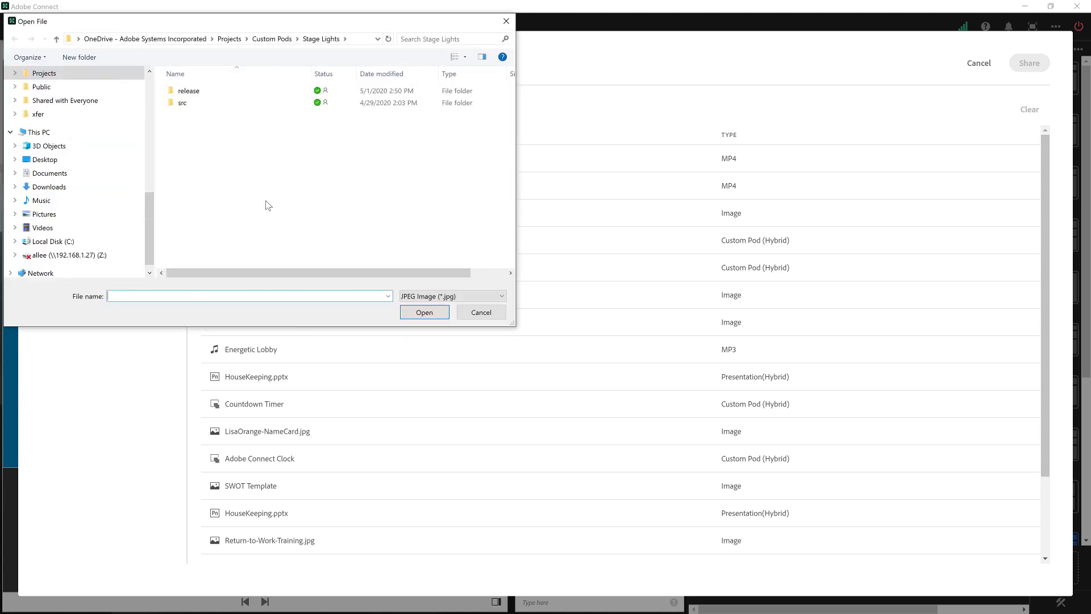
left_click(450, 296)
left_click(448, 399)
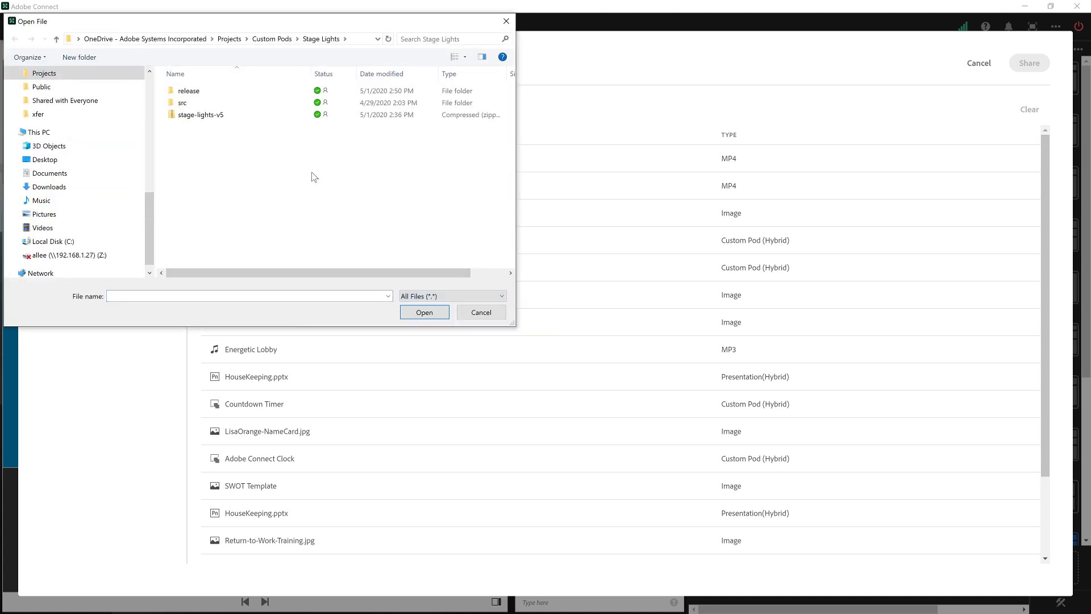
left_click(217, 118)
left_click(435, 313)
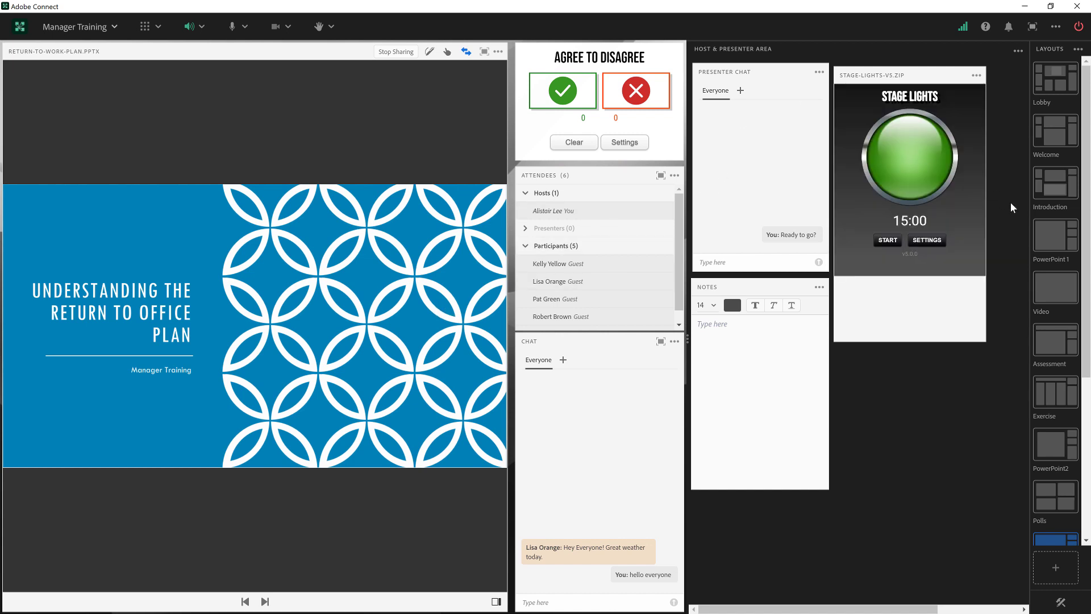
Step: Start the 15:00 Stage Lights countdown and switch the meeting to the Polls layout
left_click(891, 243)
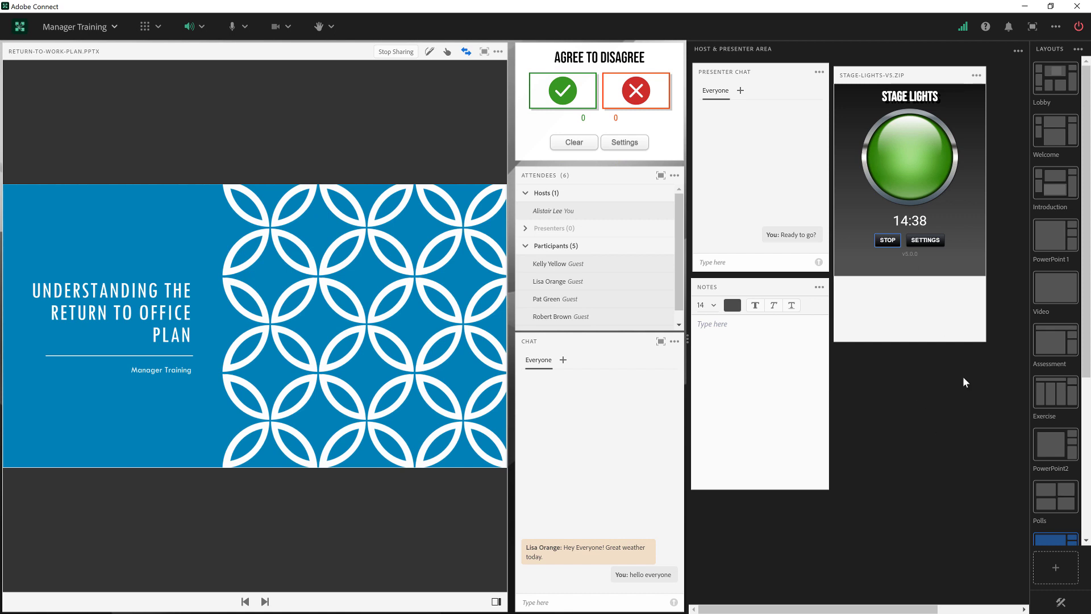
left_click(1048, 496)
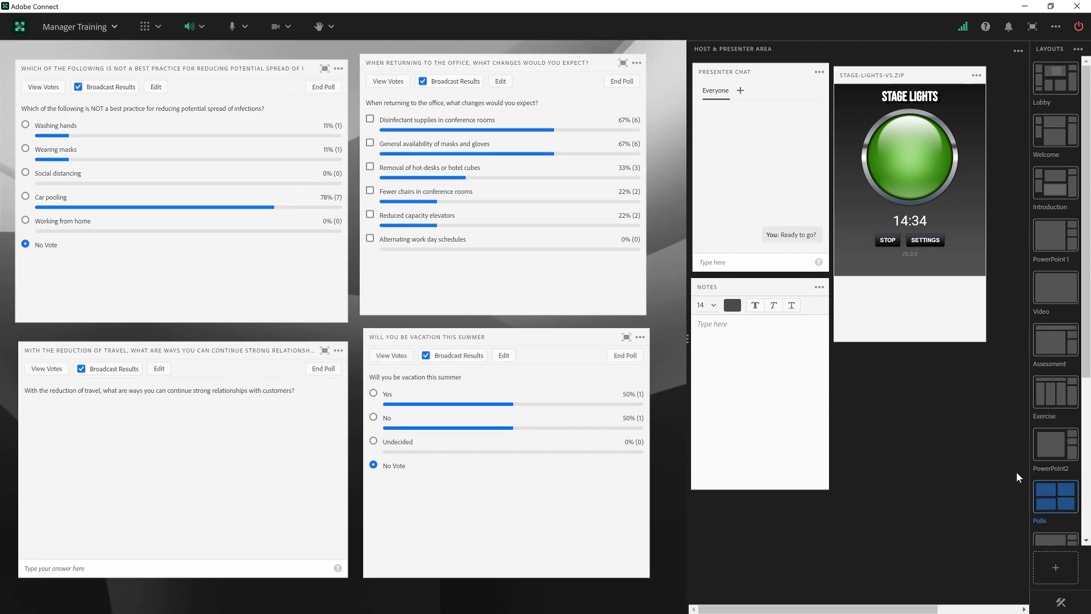
Step: Cycle through the PowerPoint2, Assessment and Video layouts, ending on PowerPoint 1
left_click(1054, 444)
left_click(1041, 351)
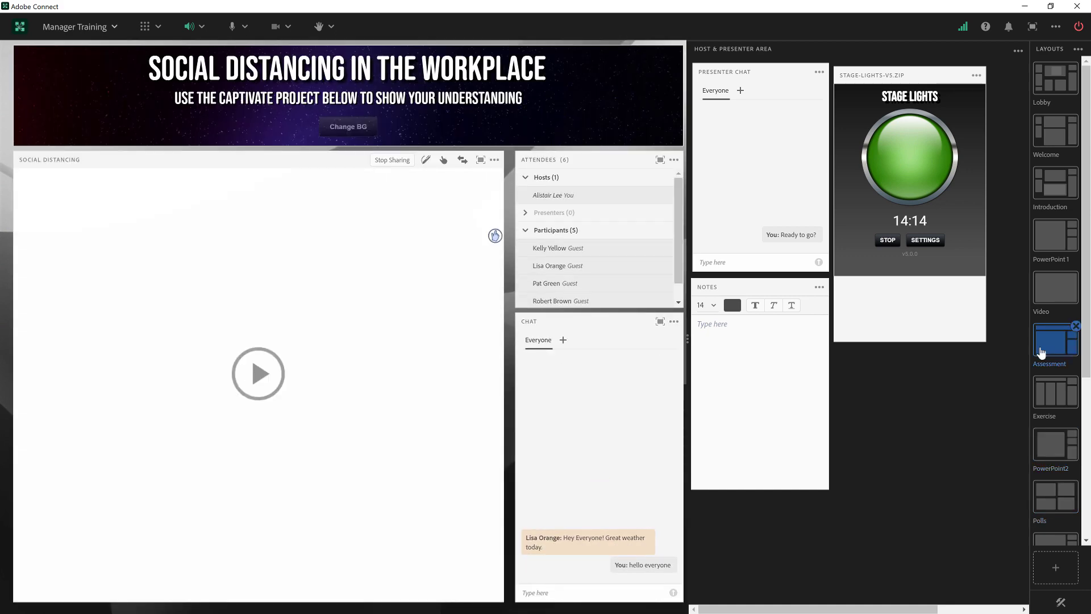
left_click(1051, 294)
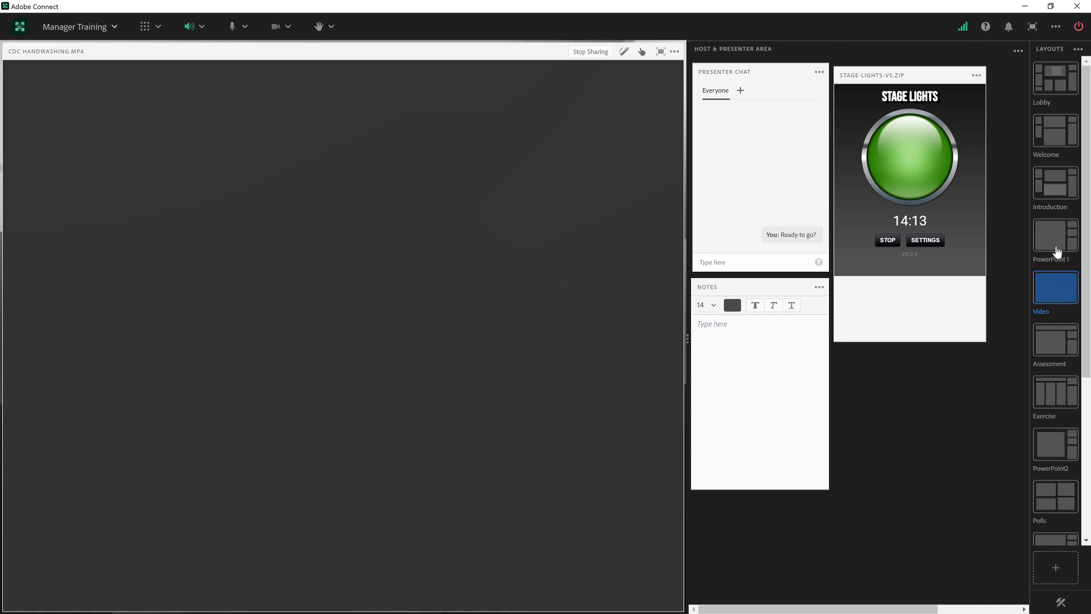
left_click(1052, 245)
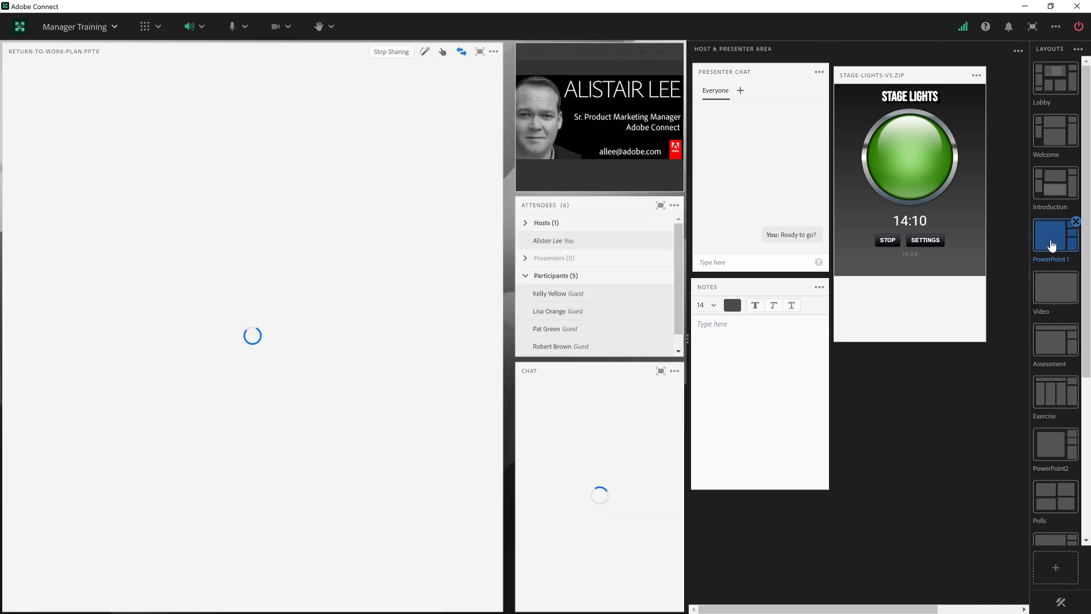